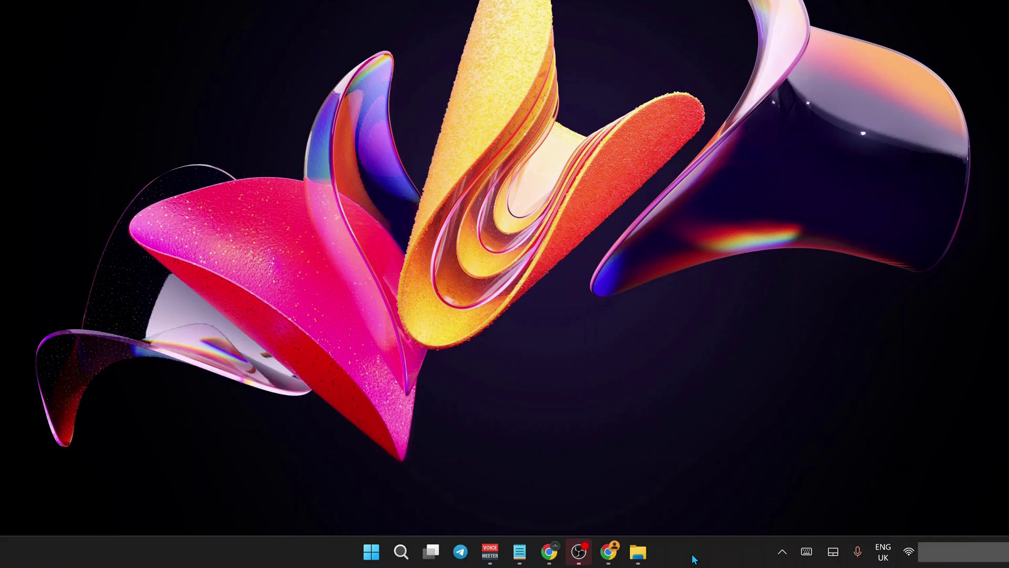
Step: Quit the blue background app from the hidden system-tray icons
left_click(779, 554)
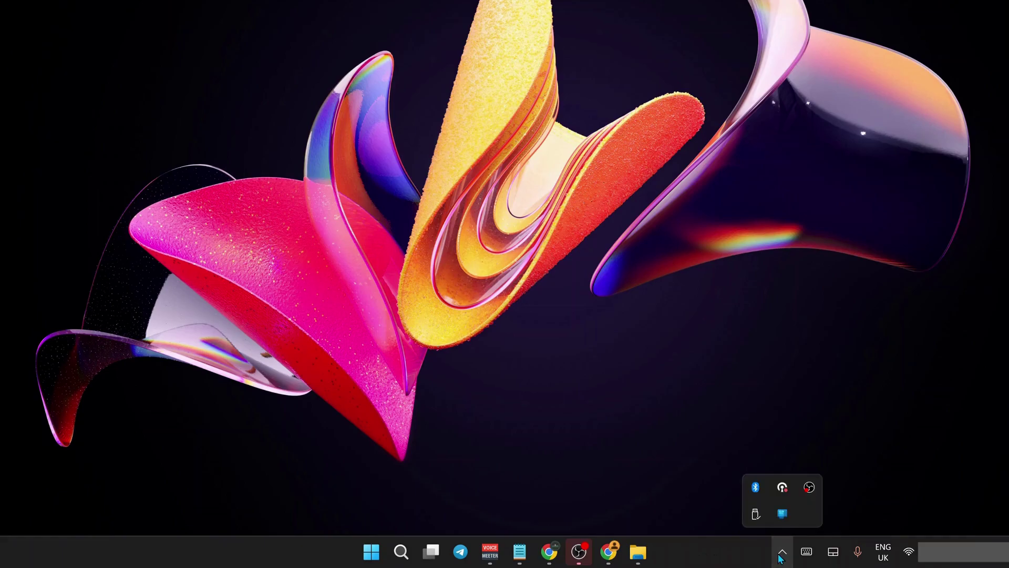
right_click(778, 506)
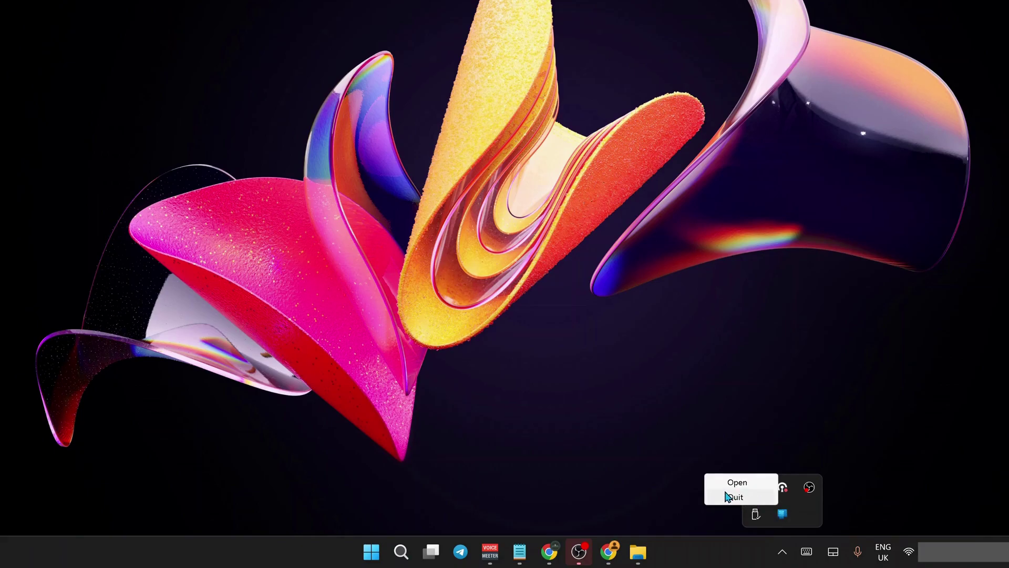
left_click(735, 497)
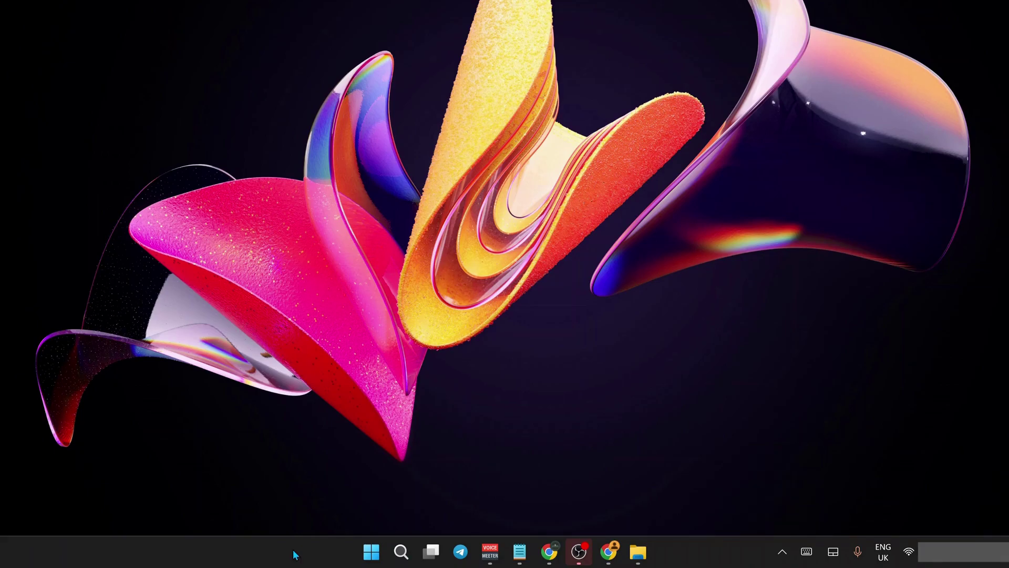
Step: Open Windows Security's Virus & threat protection Manage settings page
left_click(404, 551)
type("windows ")
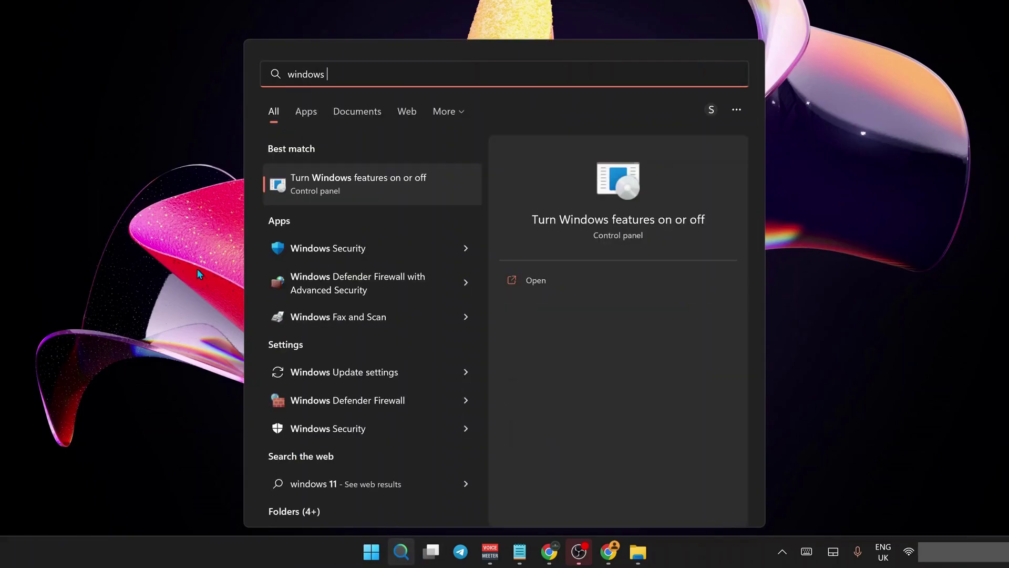
type("s")
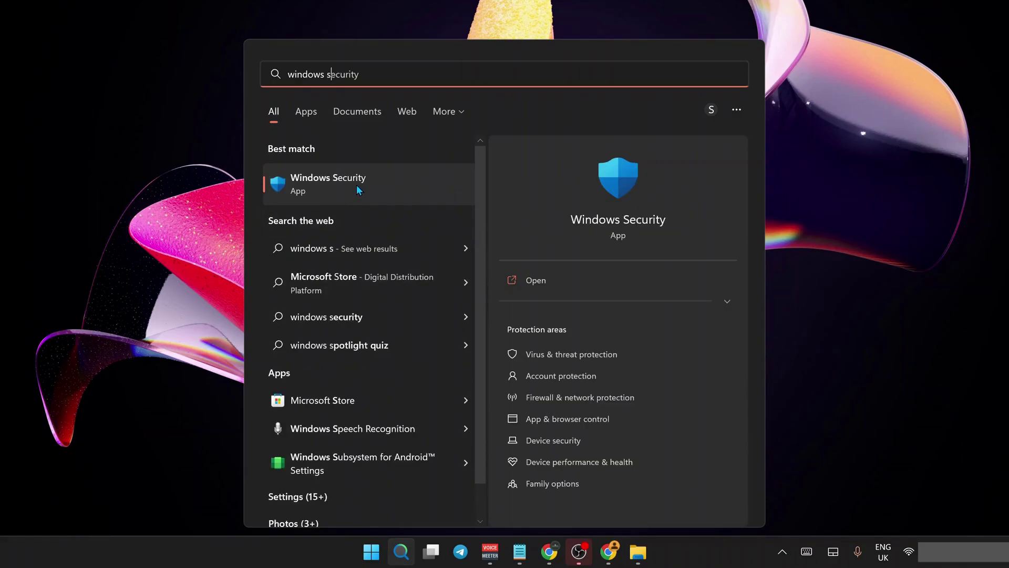
left_click(357, 184)
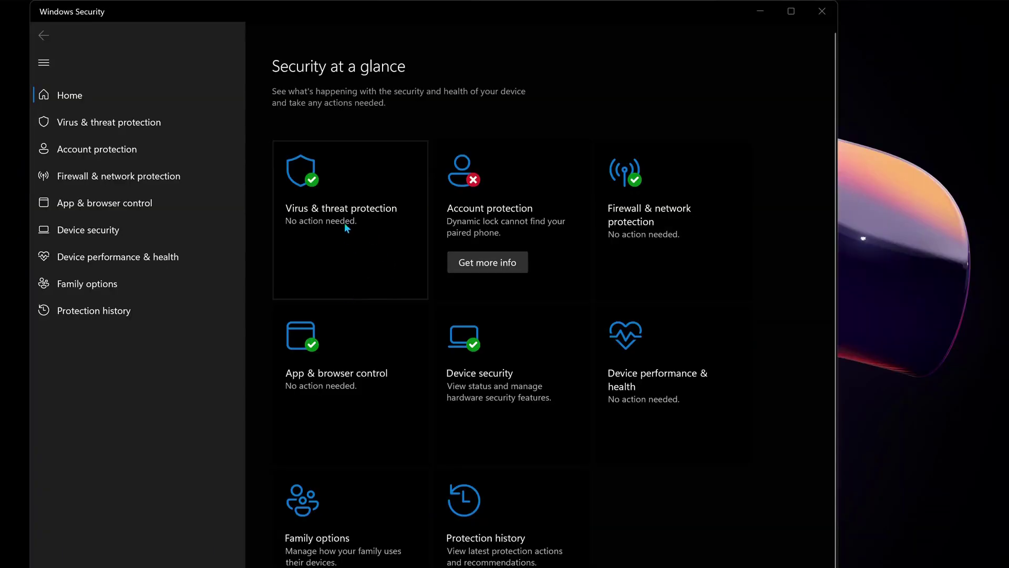
left_click(342, 219)
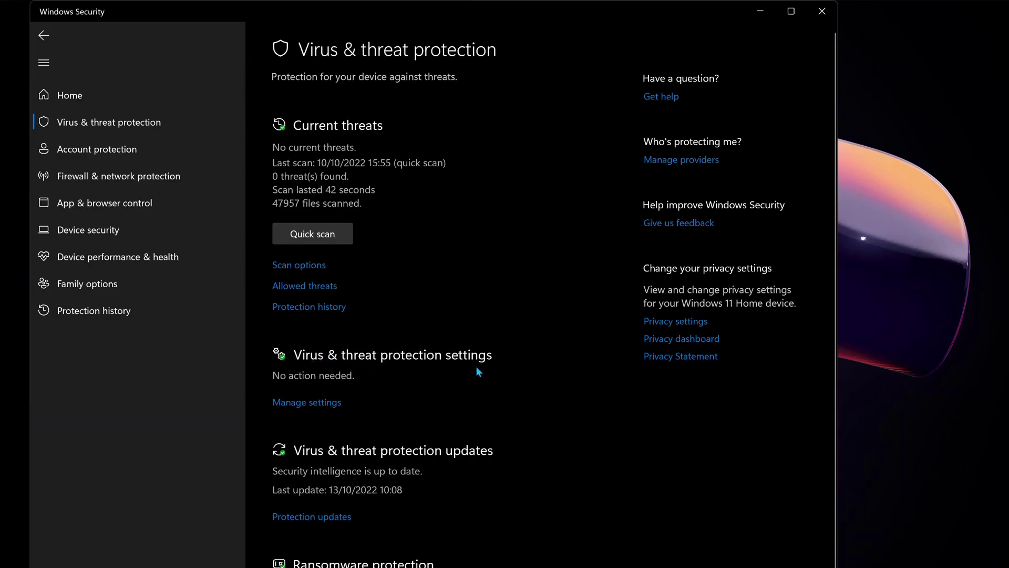
left_click(313, 404)
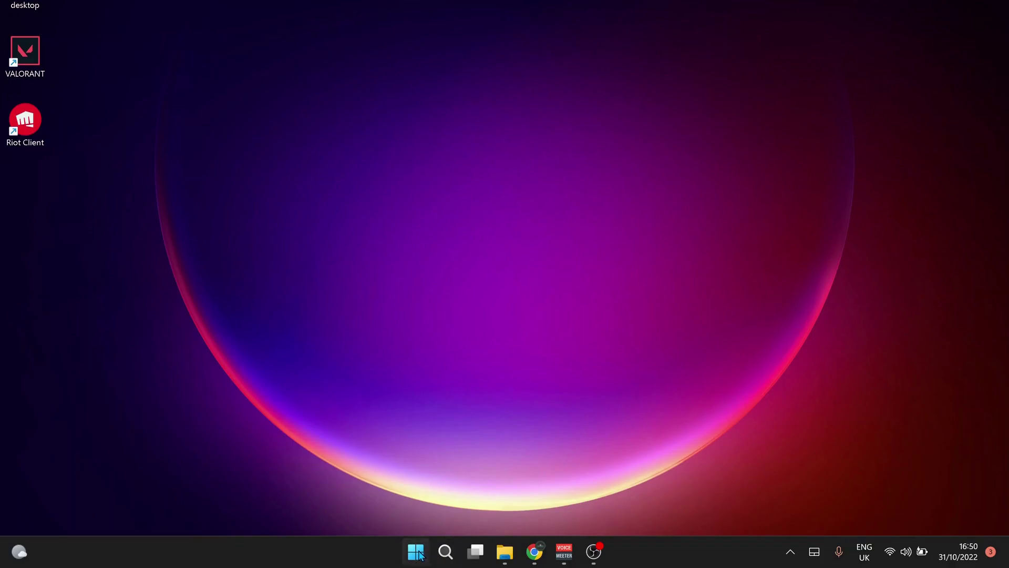
Step: Launch Task Manager and end the KerioMaker (32 bit) process
right_click(419, 554)
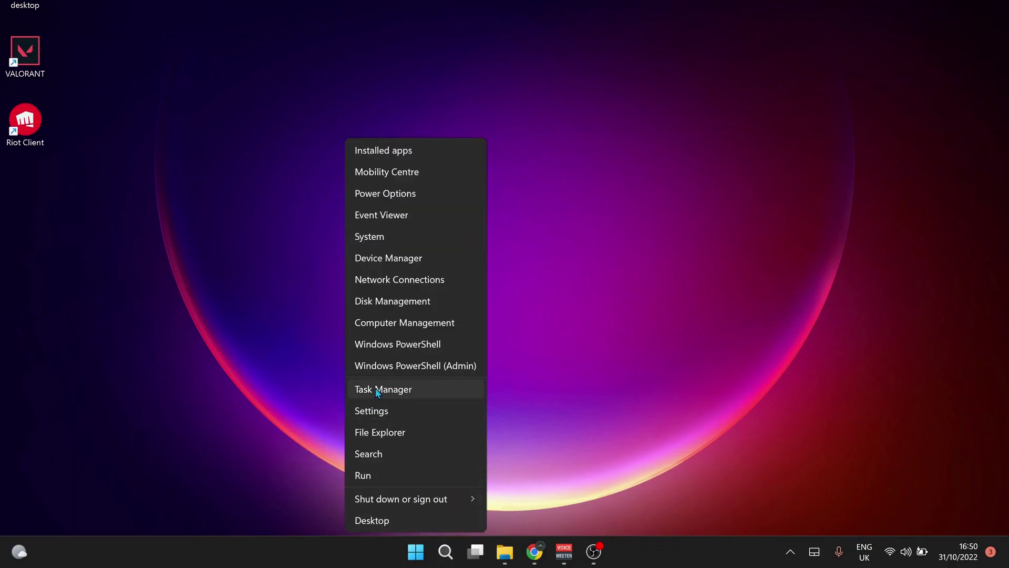
left_click(399, 389)
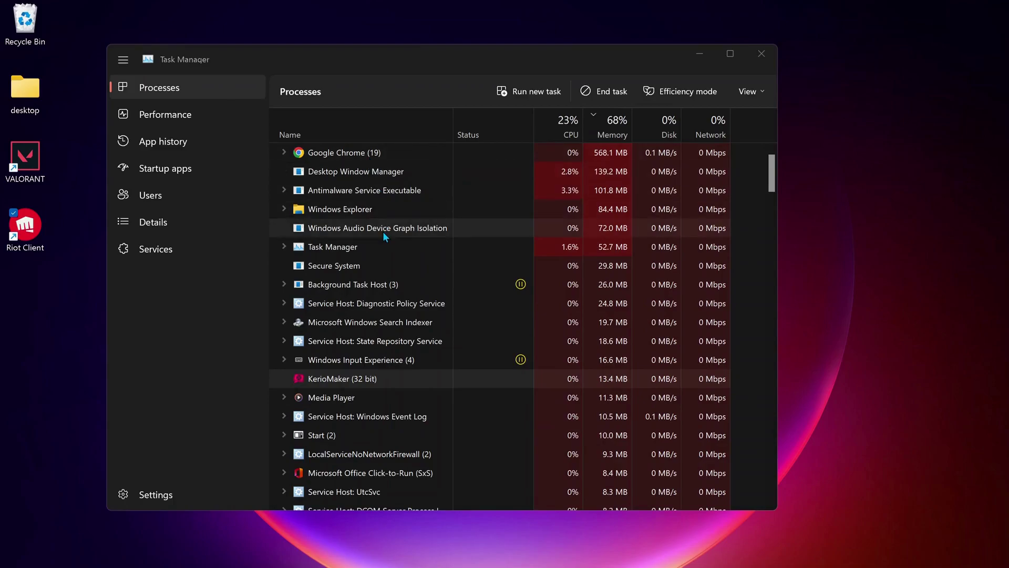
right_click(376, 378)
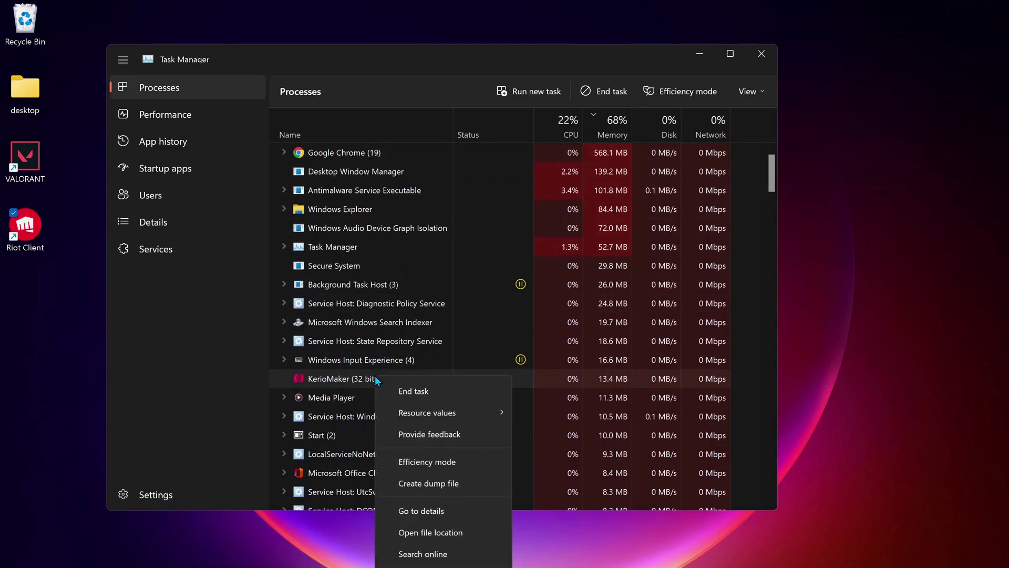
left_click(440, 391)
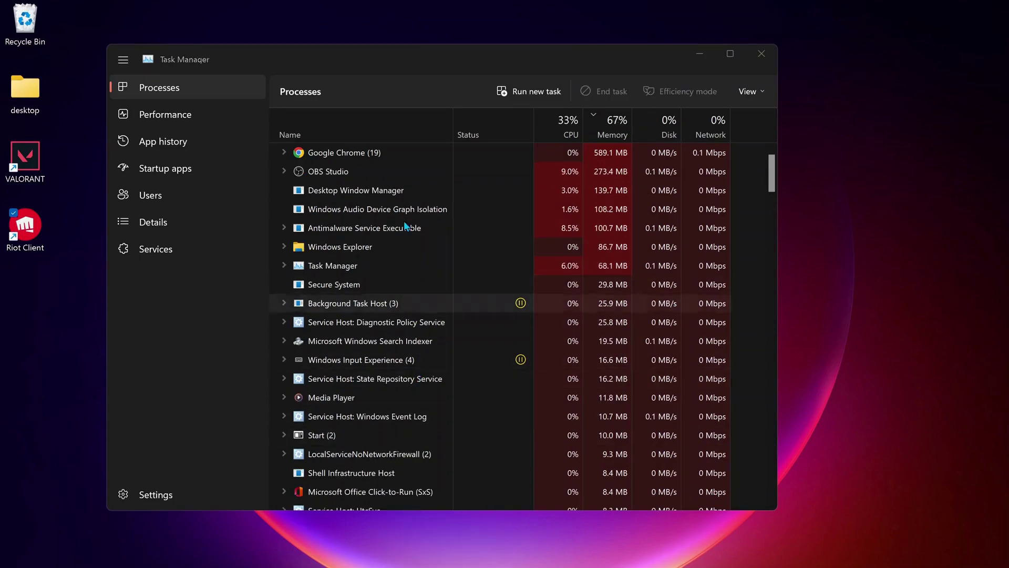
Step: Set RiotClientServices.exe to High priority from Task Manager's Details list
left_click(161, 226)
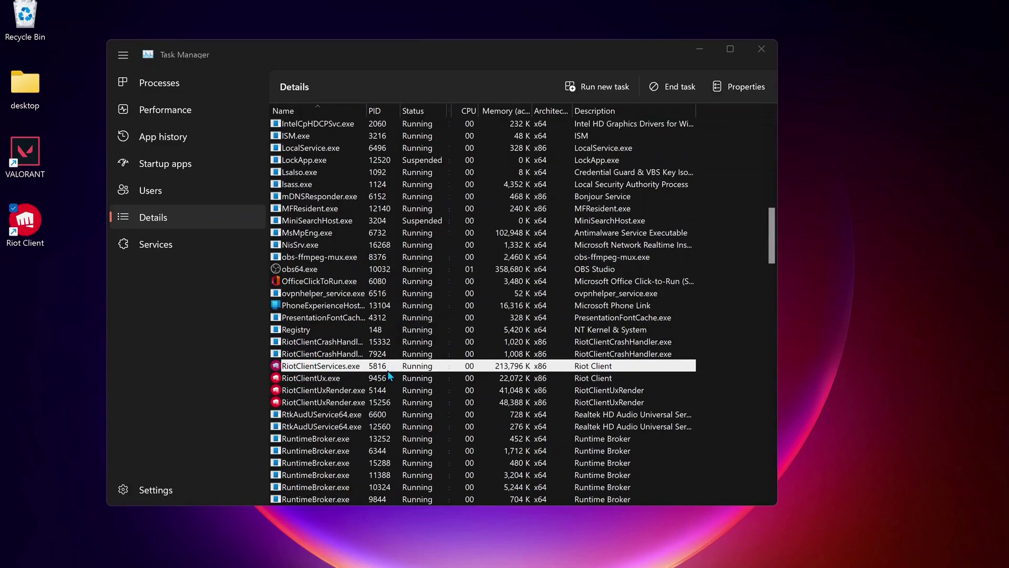
right_click(365, 369)
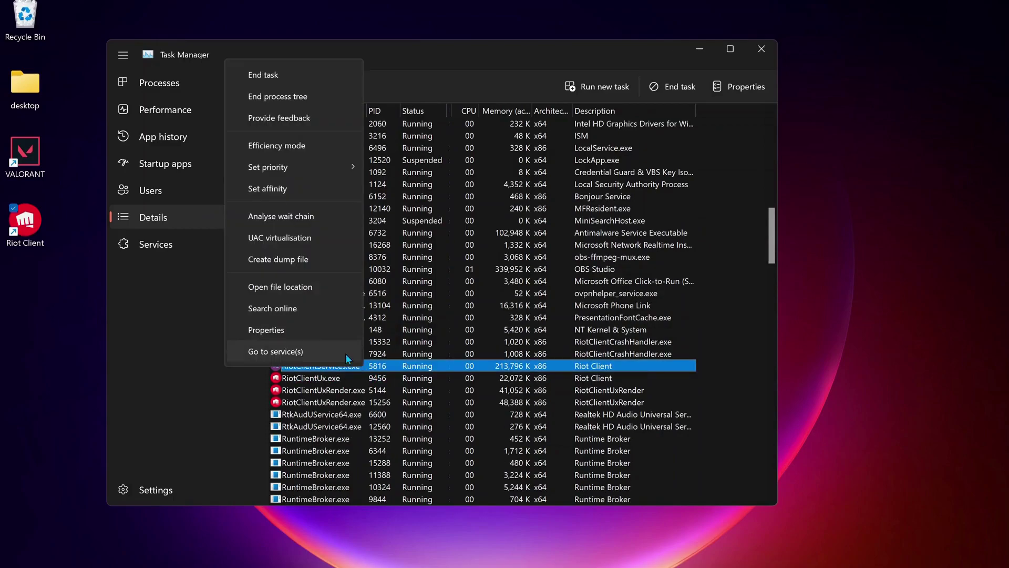
mouse_move(288, 166)
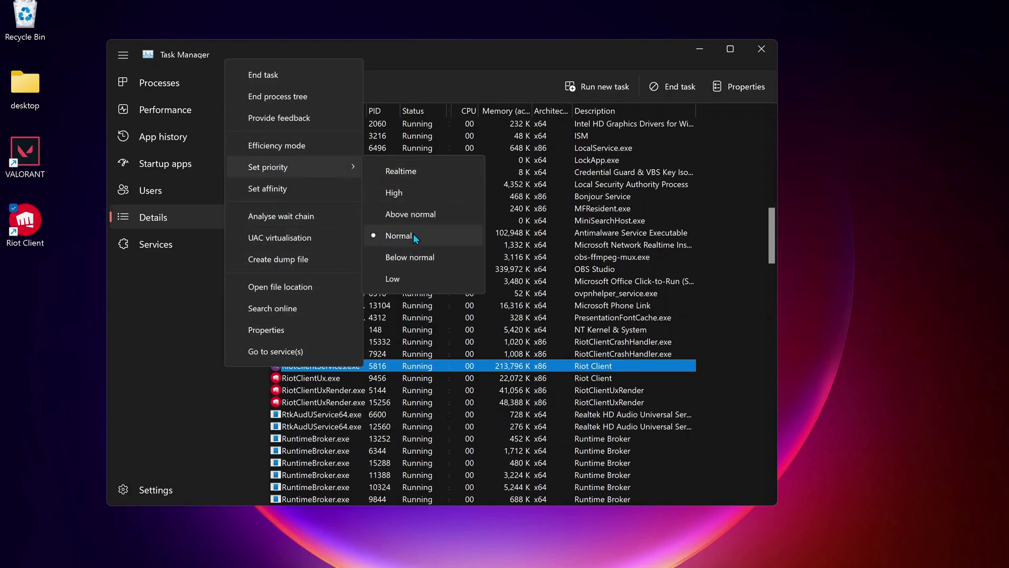
left_click(411, 193)
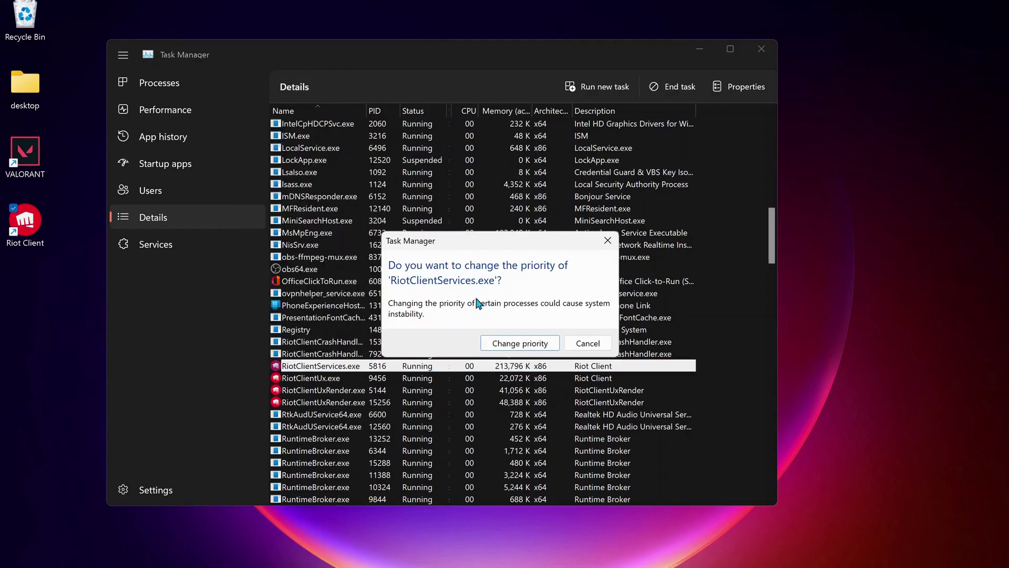
Step: Confirm the priority change, then set visual effects to Adjust for best performance
left_click(522, 347)
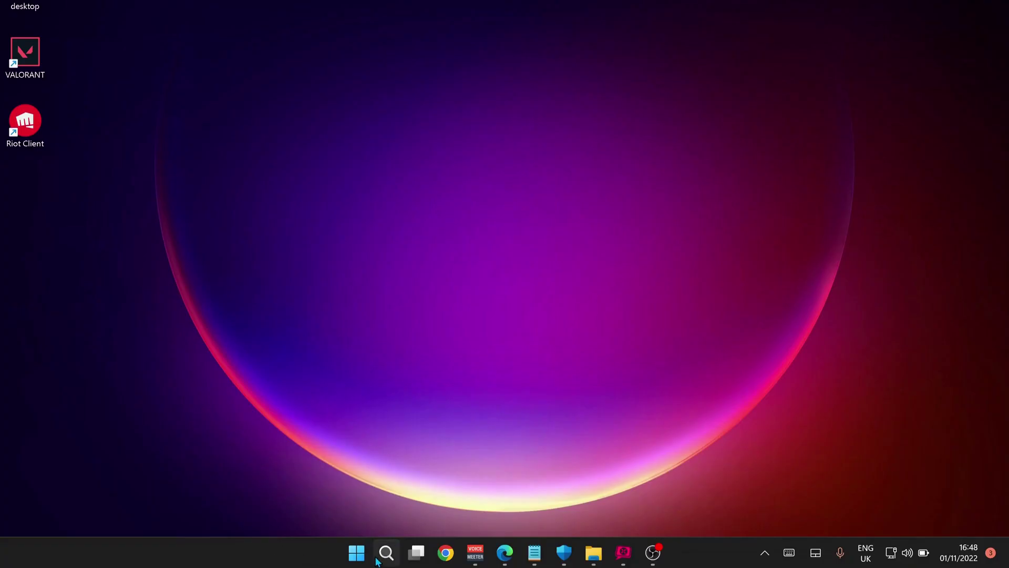
left_click(390, 561)
type("View advanced system settings")
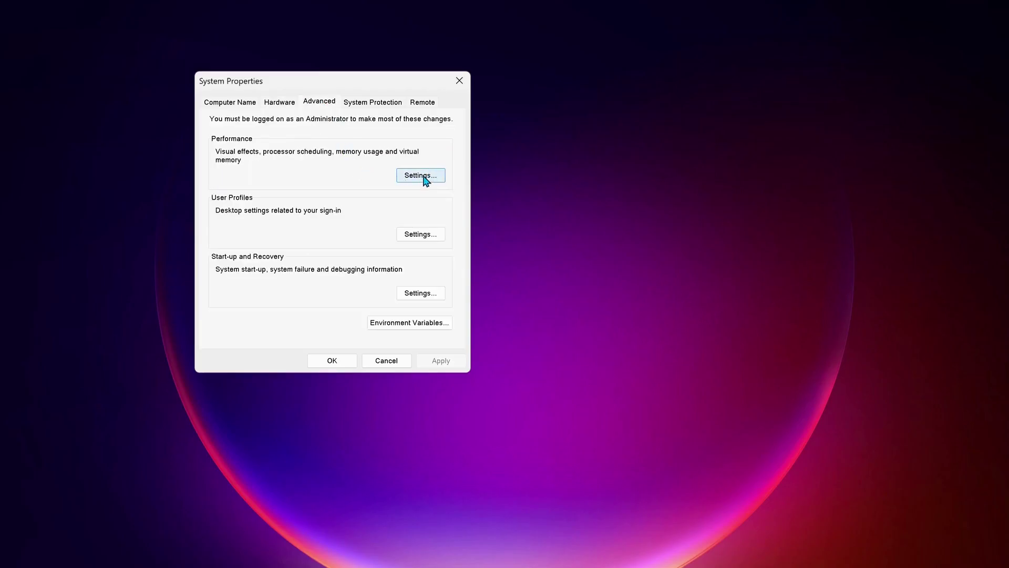
left_click(423, 177)
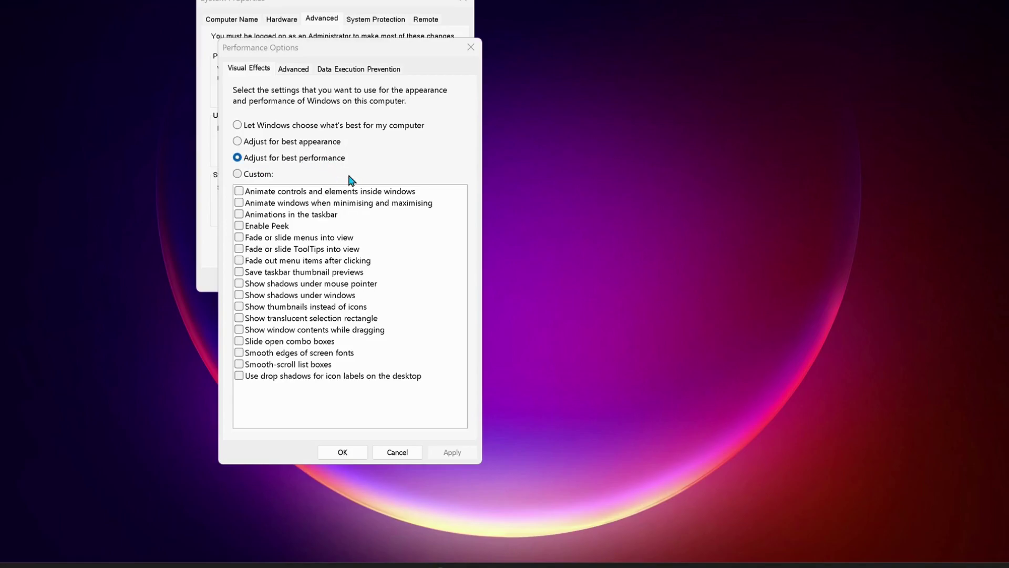
left_click(342, 452)
left_click(340, 283)
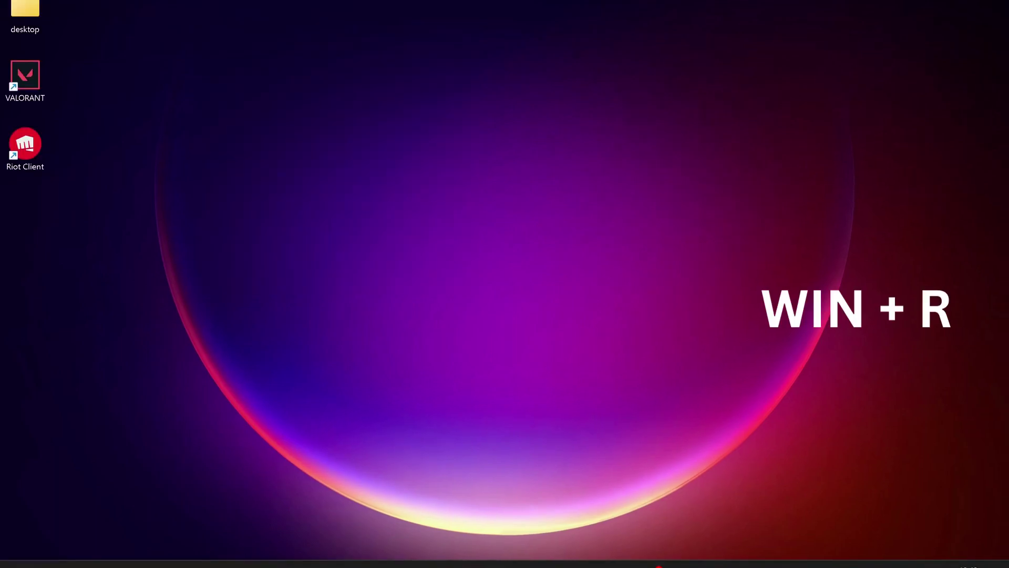
Step: Using msconfig, hide Microsoft services and keep Riot's vgc service ticked and enabled
key("super+r")
type("msconfig")
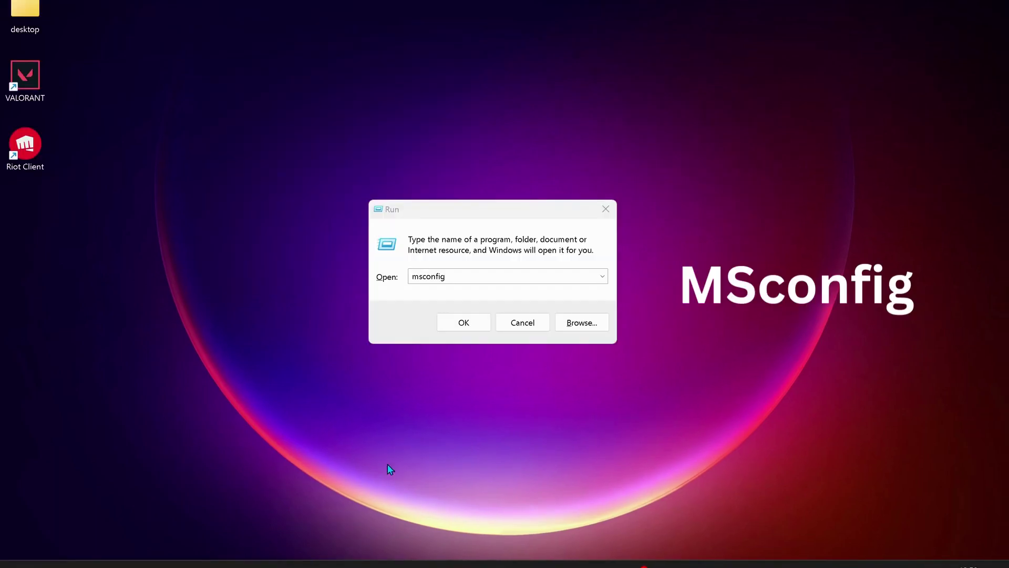
left_click(471, 326)
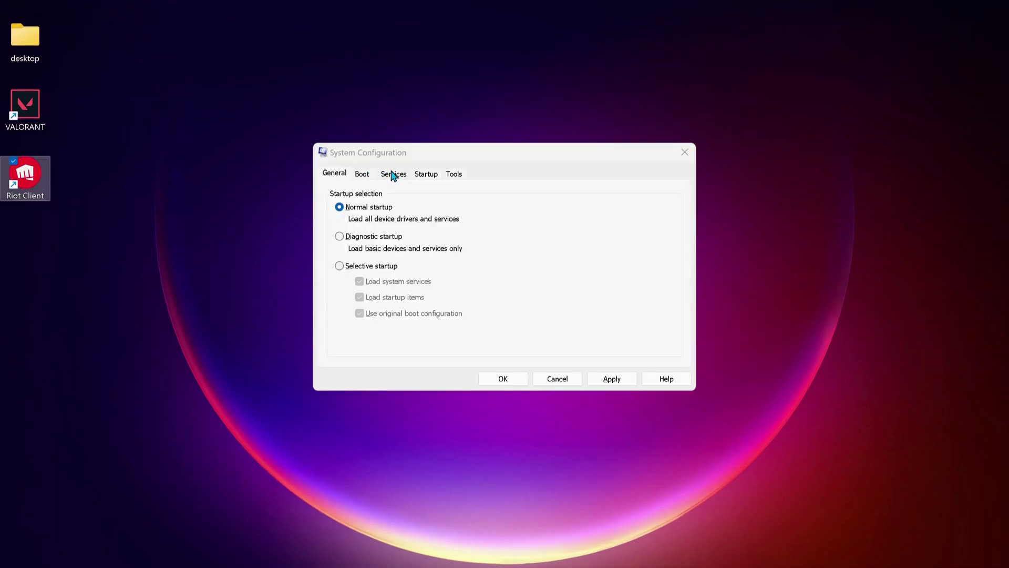
left_click(393, 145)
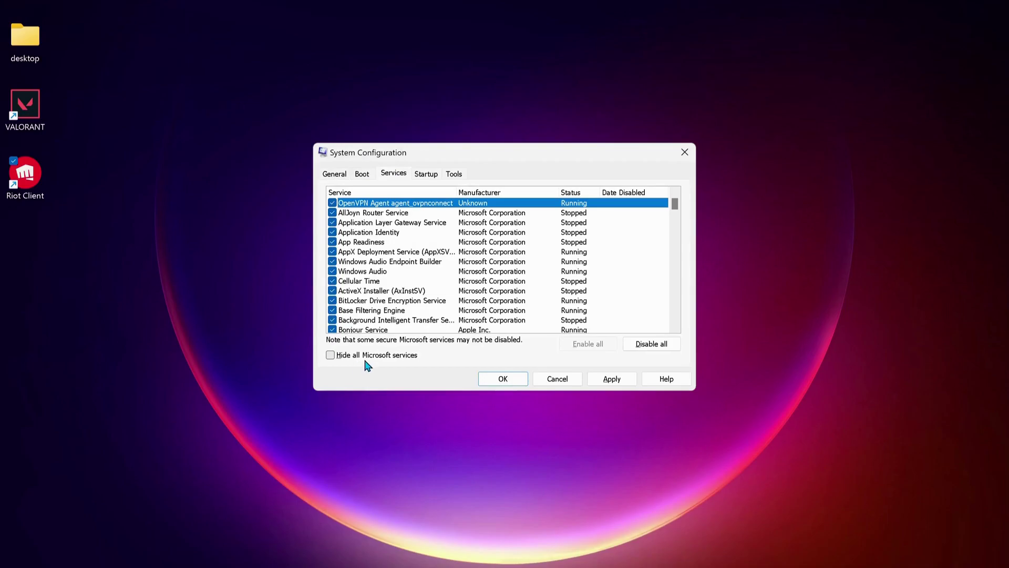
left_click(329, 354)
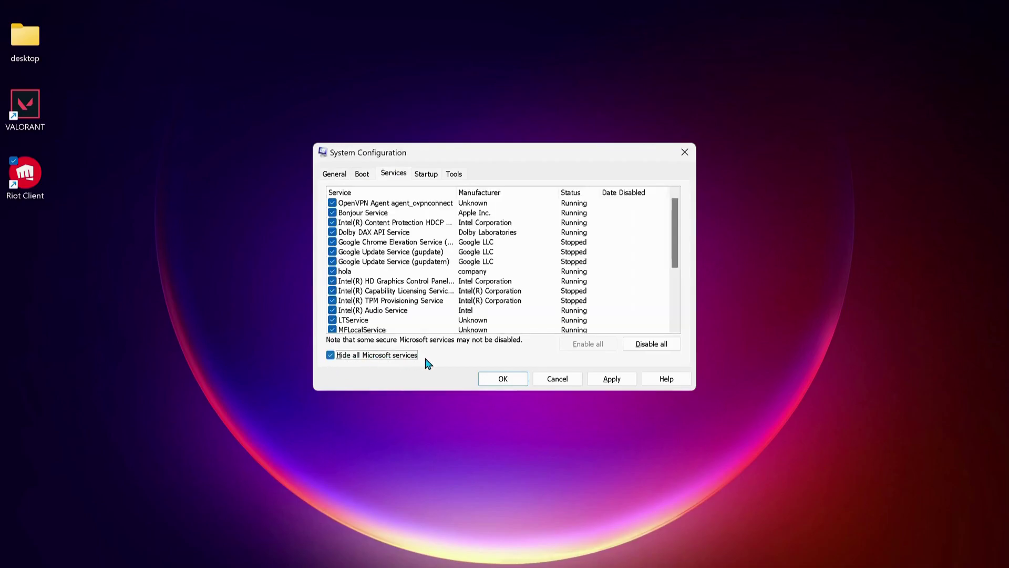
scroll(499, 263, "down", 4)
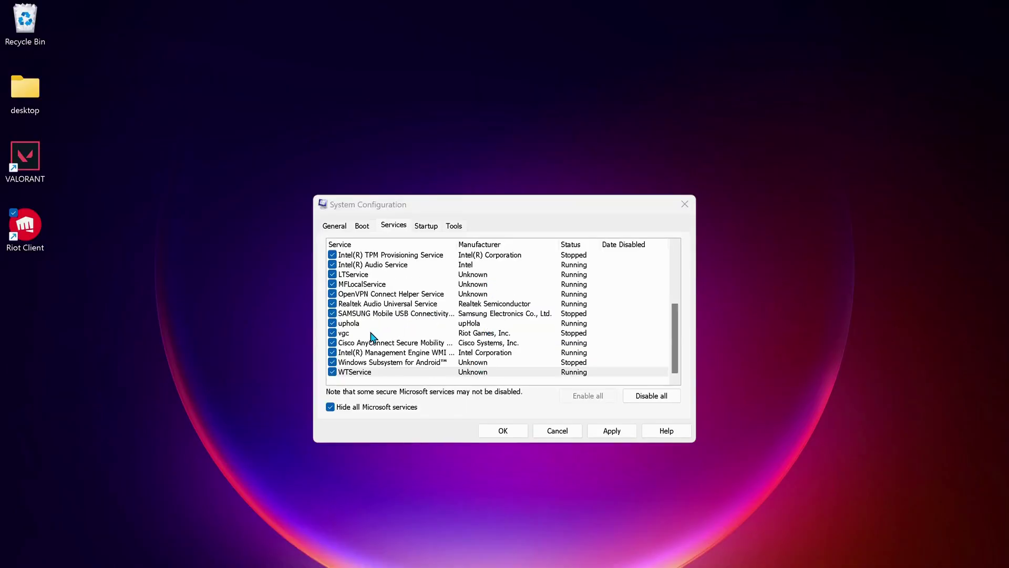
left_click(371, 285)
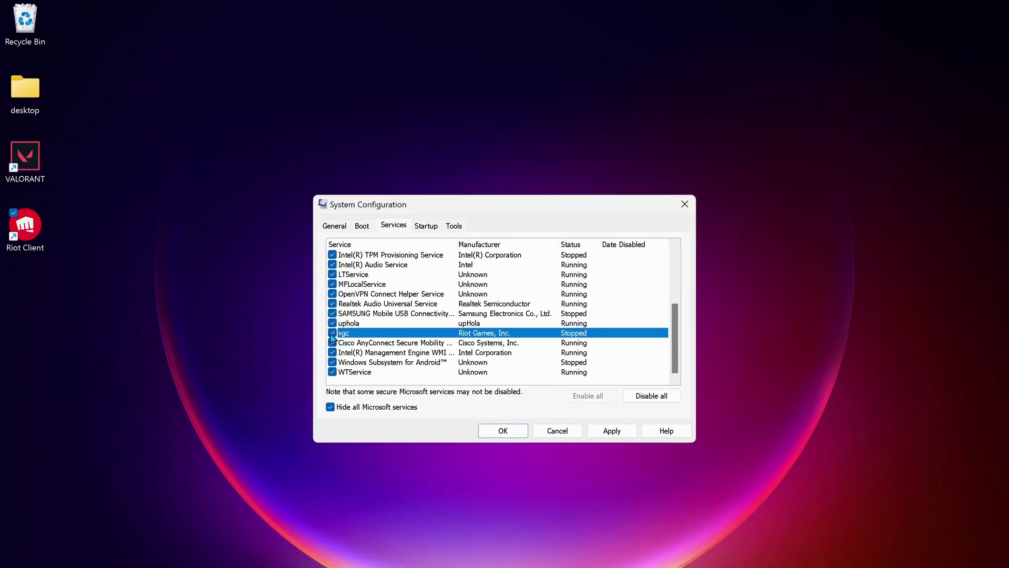
left_click(502, 431)
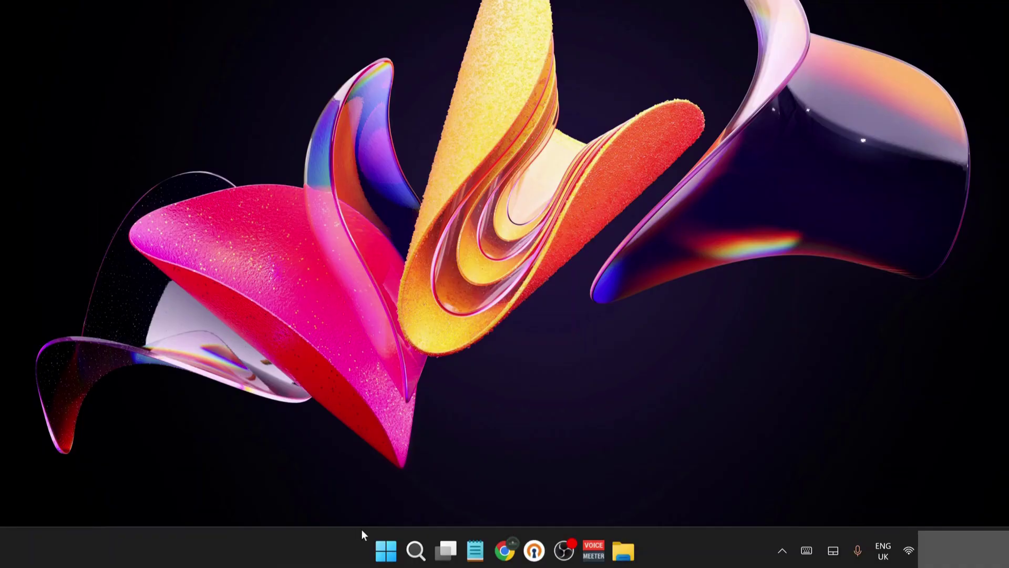
Step: Update the Intel(R) Iris(R) Plus Graphics driver in Device Manager by automatic search
right_click(386, 551)
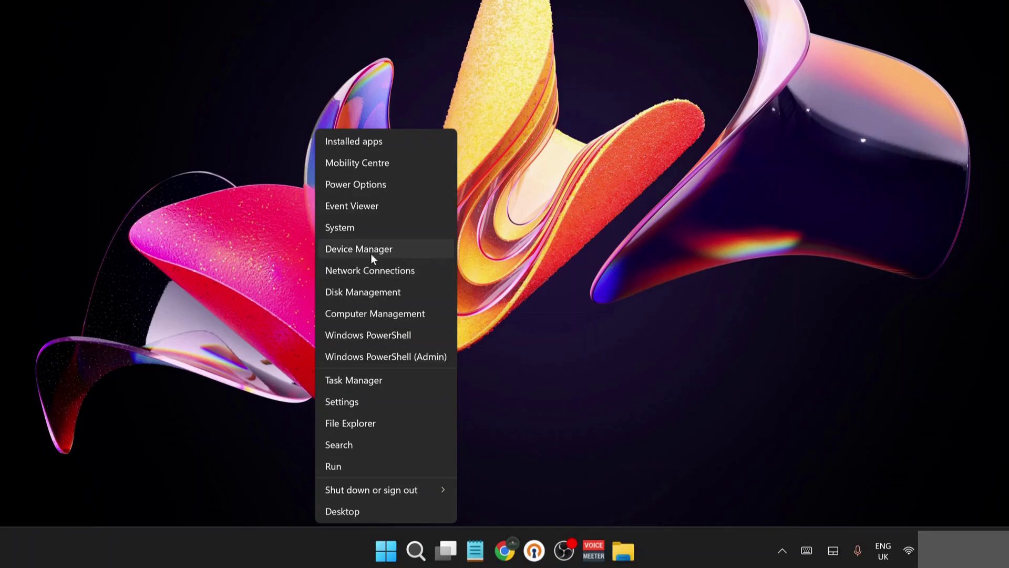
left_click(349, 250)
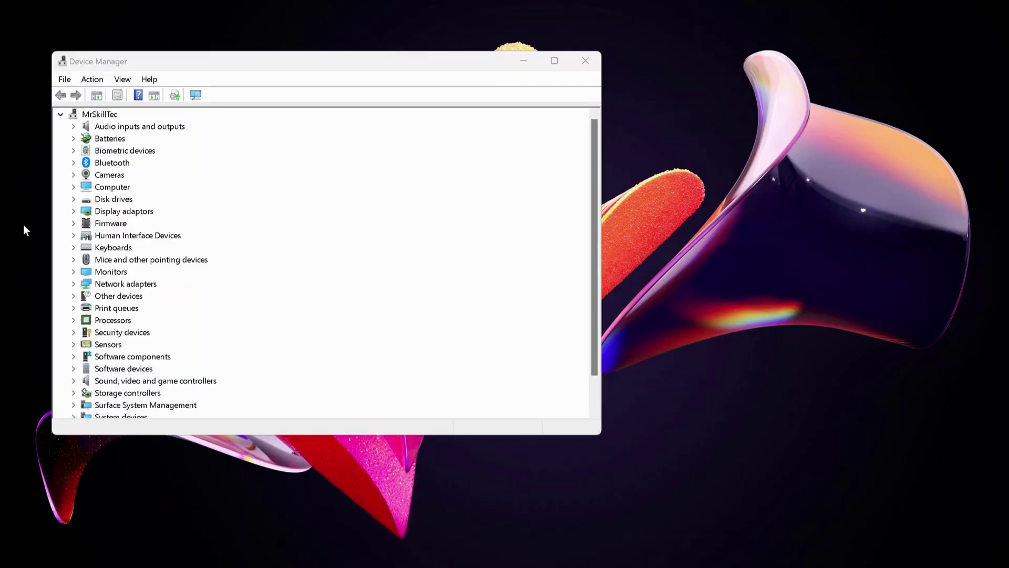
double_click(139, 213)
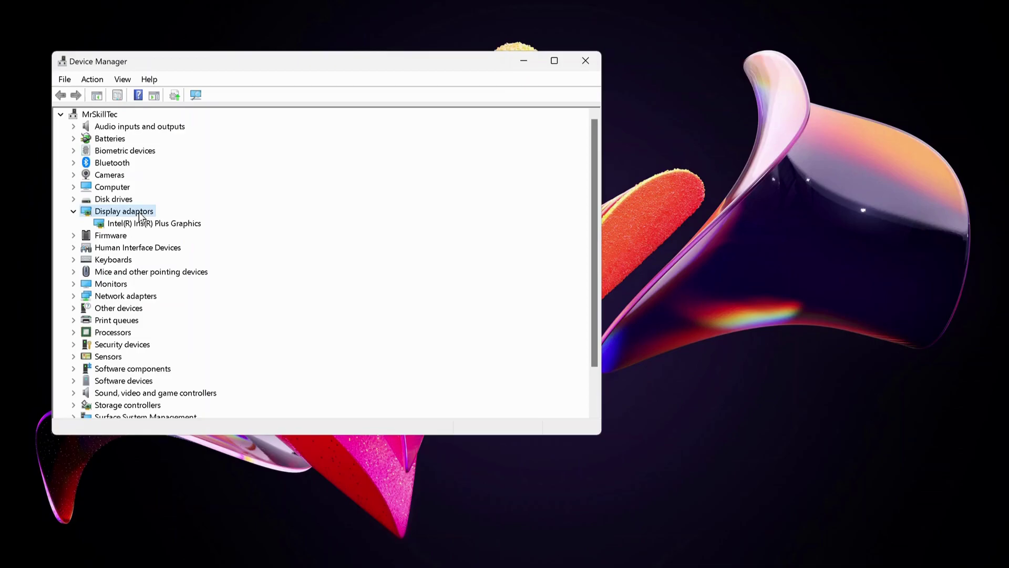
left_click(136, 224)
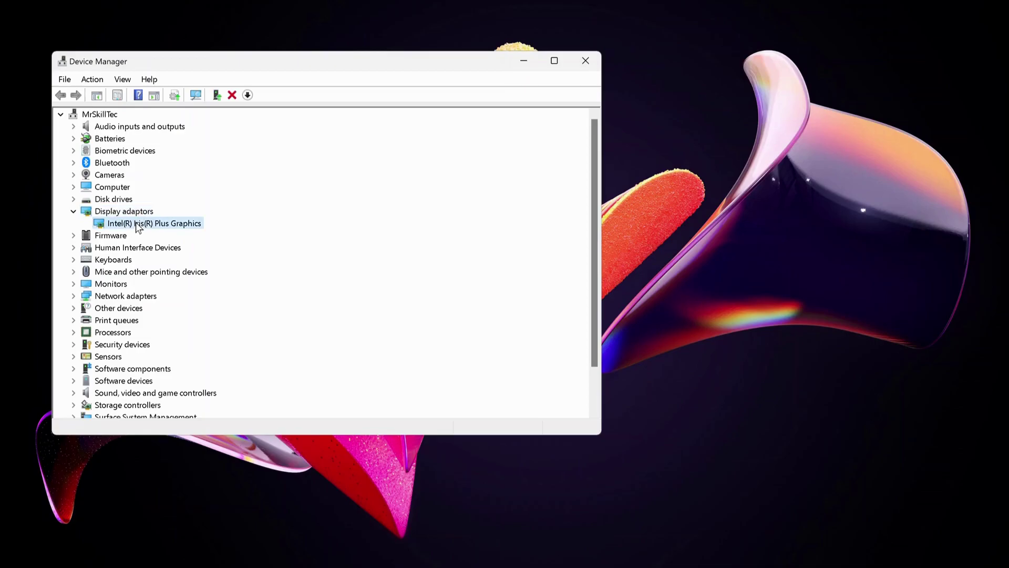
right_click(137, 226)
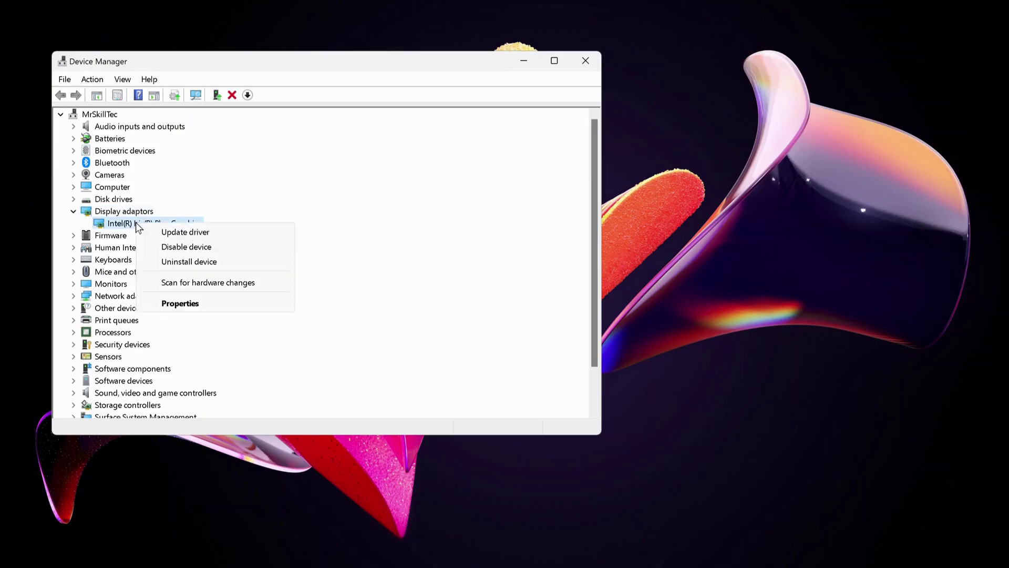
left_click(203, 236)
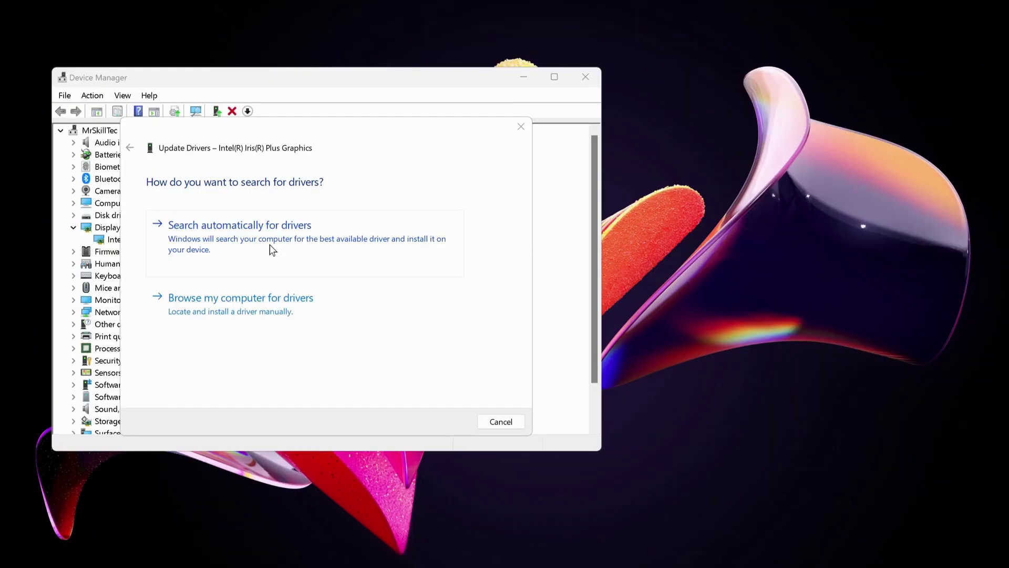
left_click(270, 212)
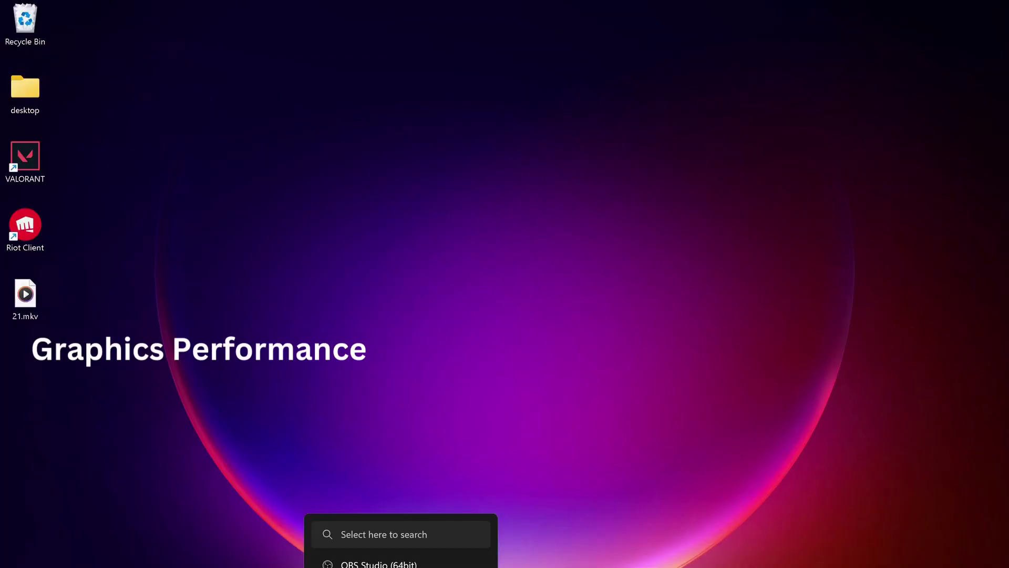
Step: Save VALORANT's graphics preference as High performance in Graphics settings
left_click(402, 567)
type("Graphics settings")
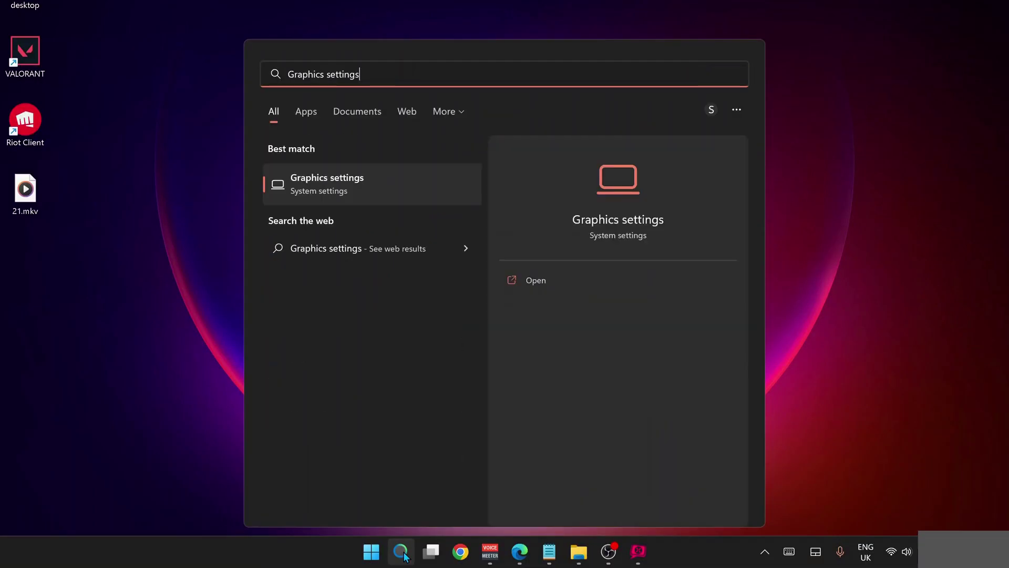
left_click(370, 185)
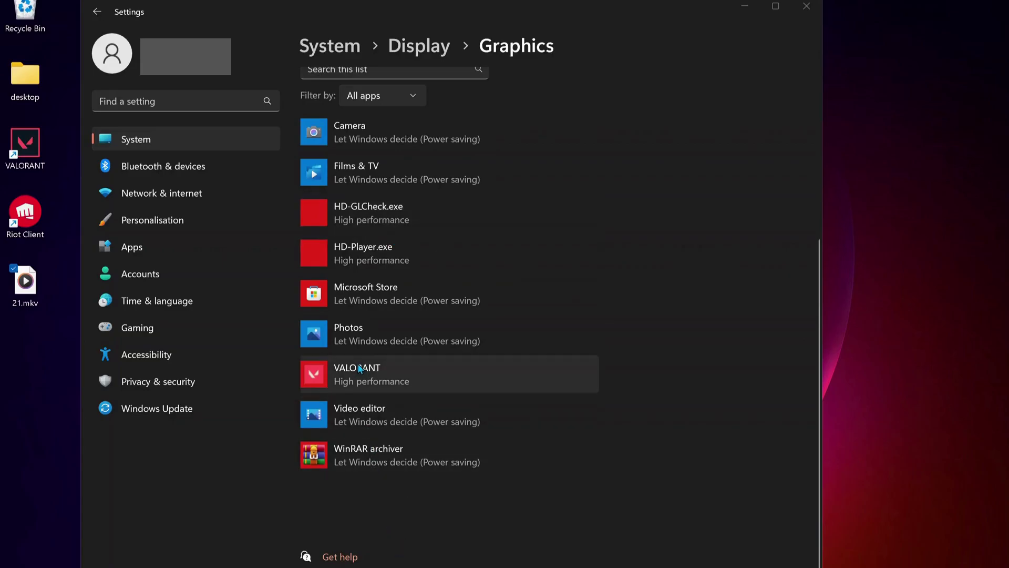
left_click(425, 372)
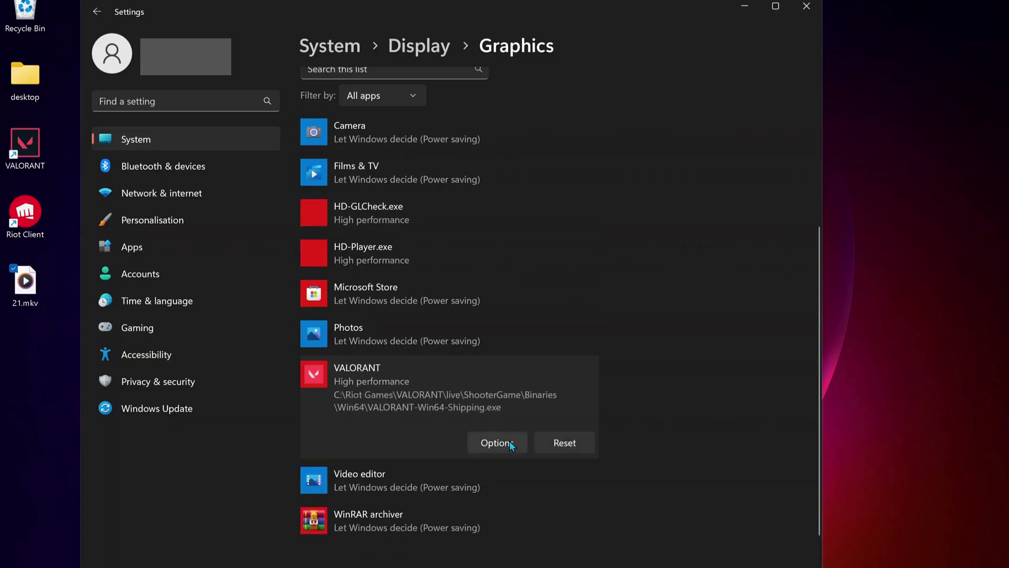
left_click(512, 446)
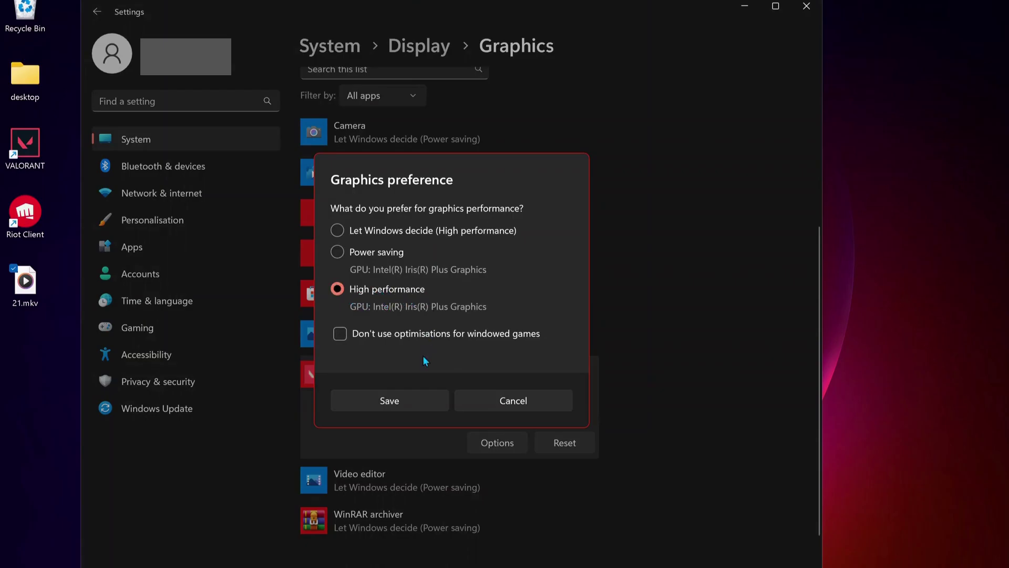
left_click(397, 401)
left_click(895, 346)
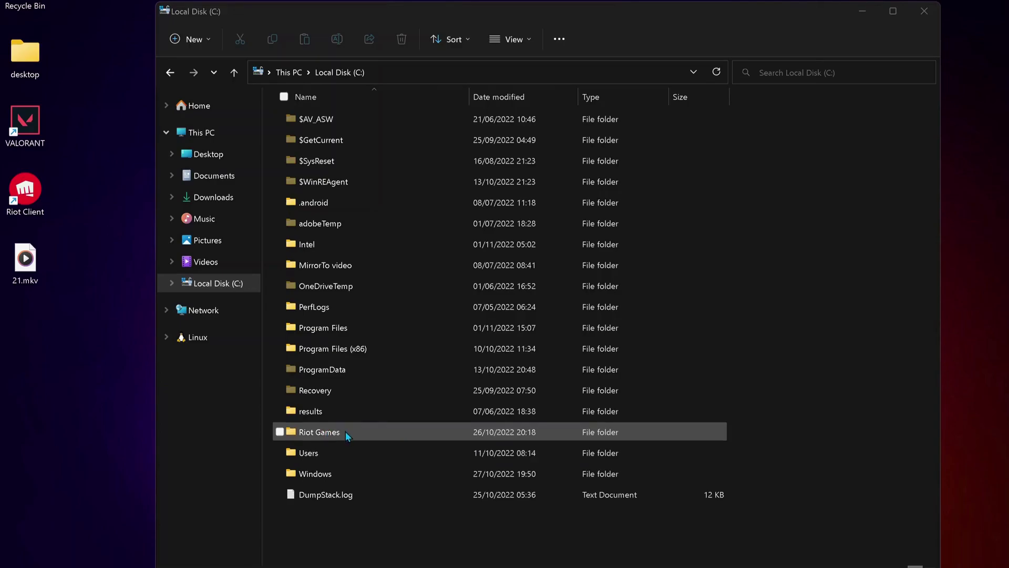
Step: Browse to Riot Games\VALORANT\live\ShooterGame\Binaries\Win64 and select VALORANT-Win64-Shipping.exe
left_click(345, 431)
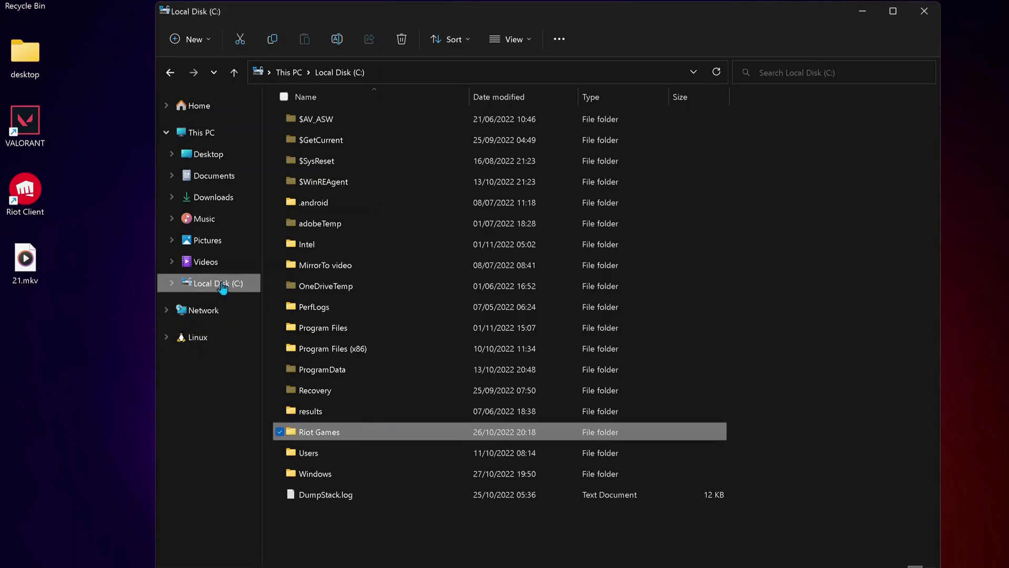
double_click(355, 430)
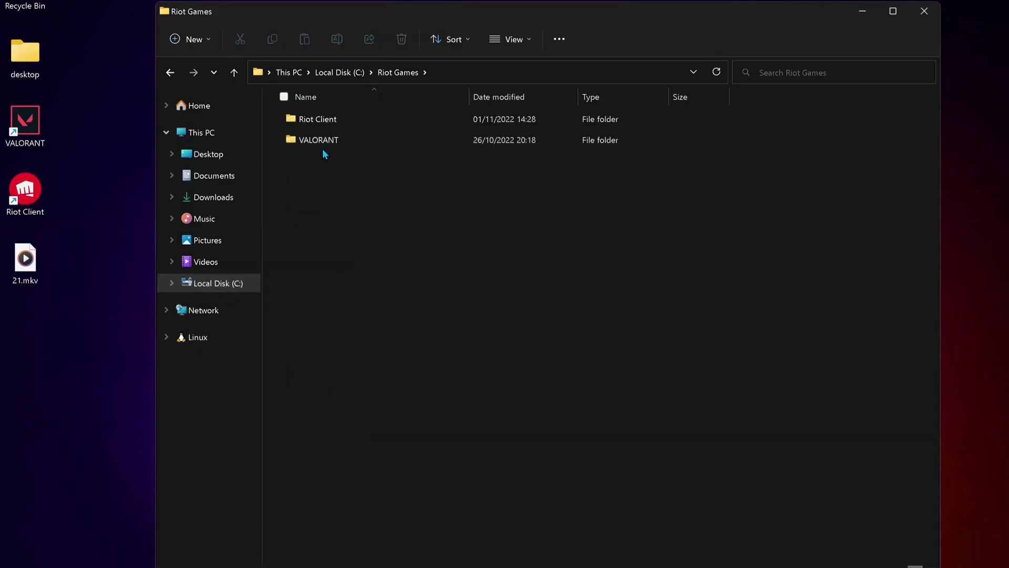
left_click(325, 141)
double_click(326, 141)
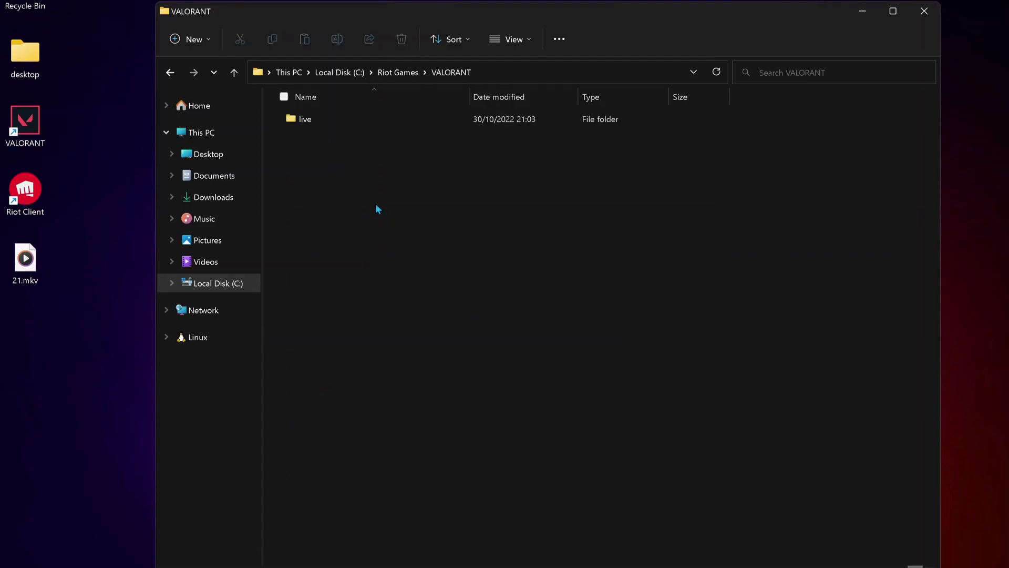
double_click(344, 120)
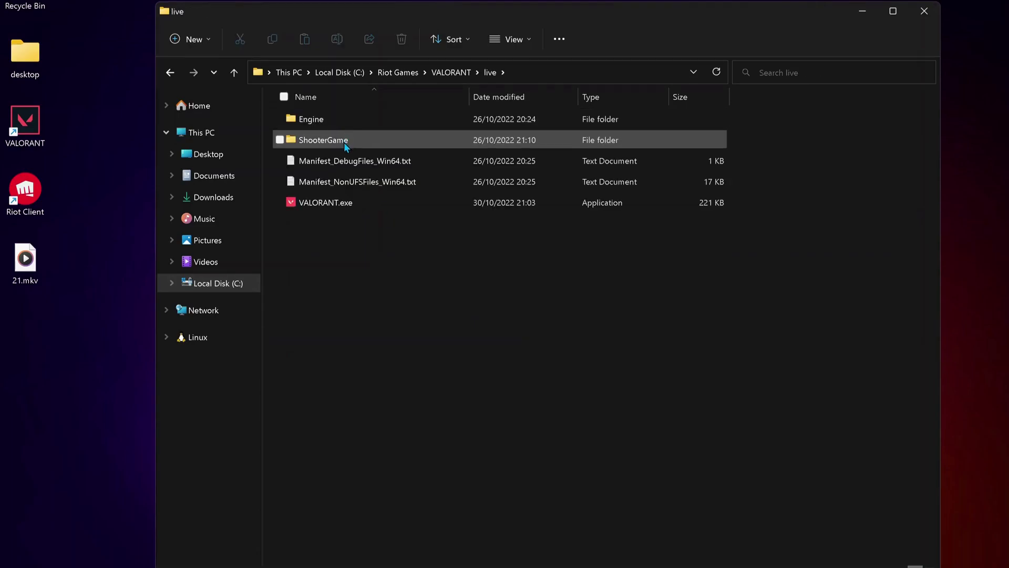
double_click(371, 139)
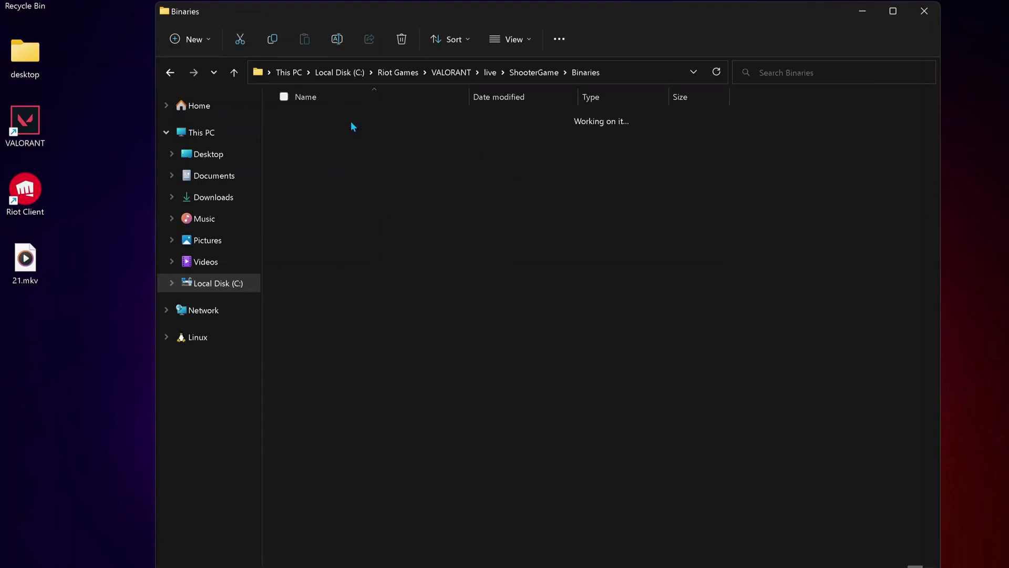
left_click(349, 123)
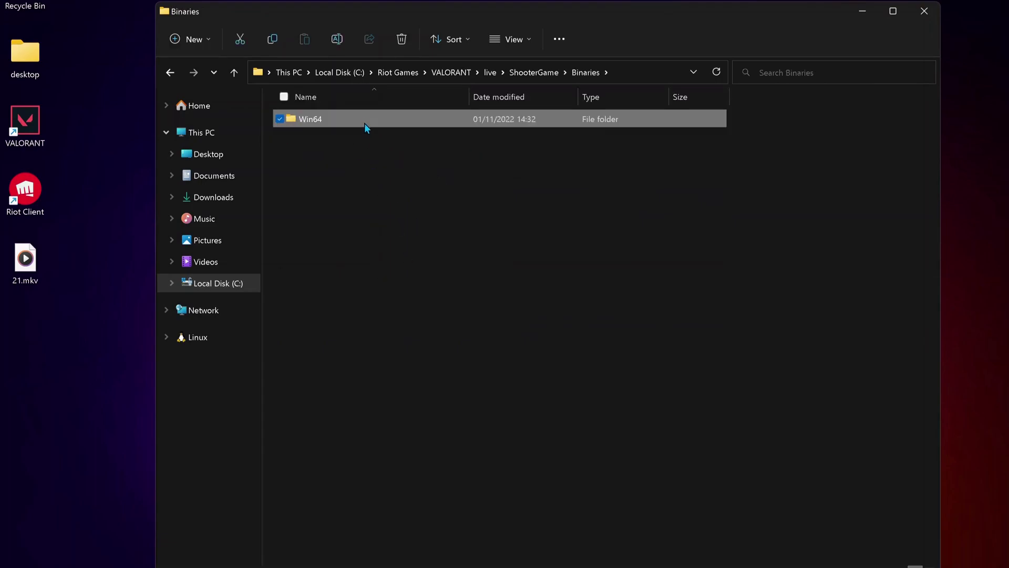
double_click(365, 119)
key("v")
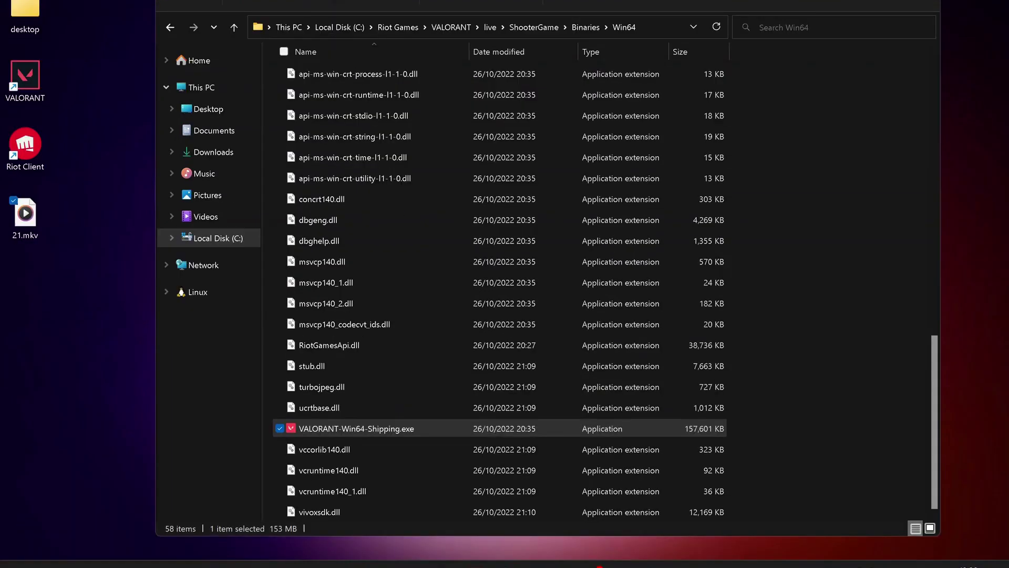
Step: Open VALORANT-Win64-Shipping.exe's Properties and disable full-screen optimisations under Compatibility
right_click(336, 433)
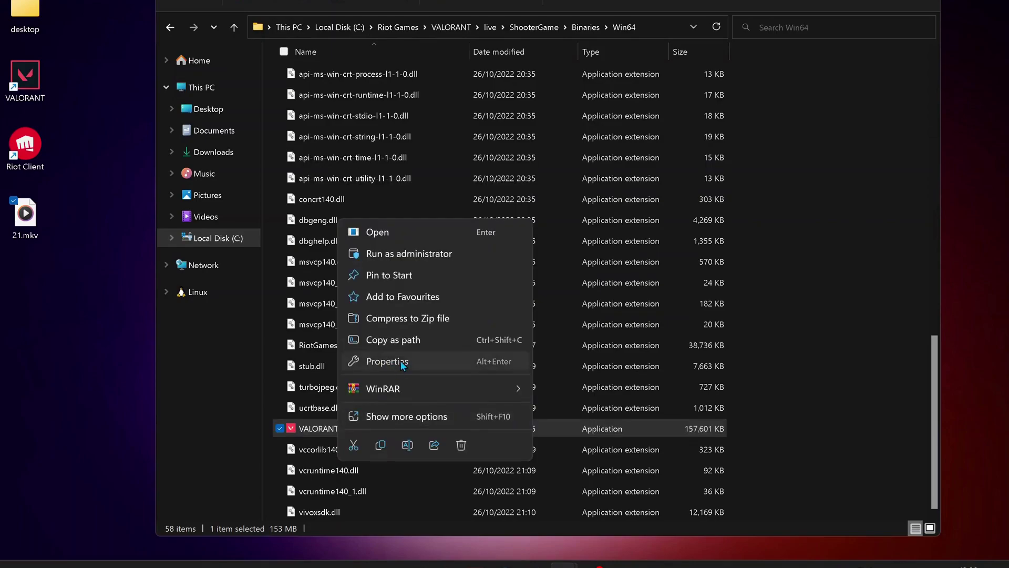
left_click(403, 363)
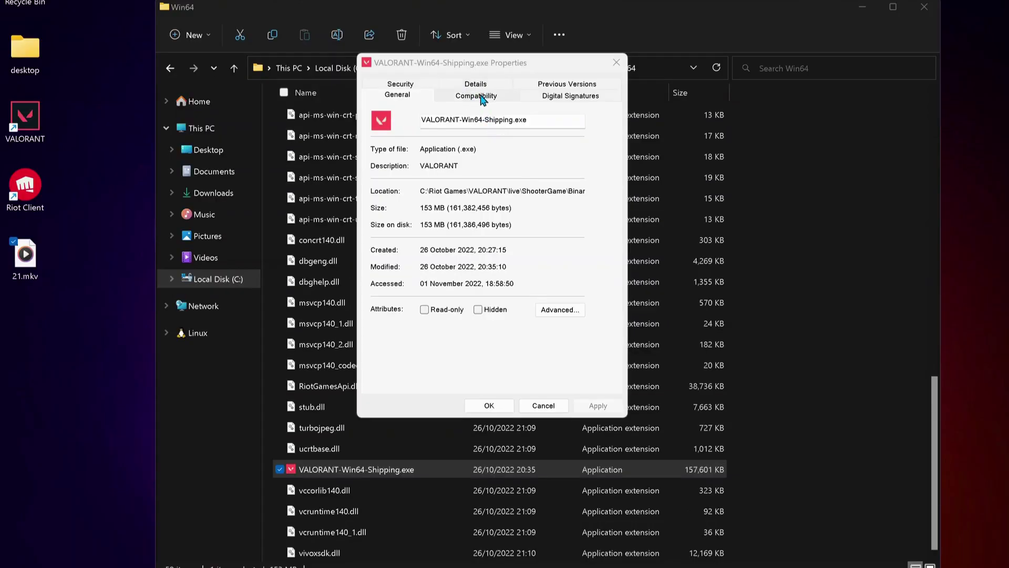
left_click(483, 99)
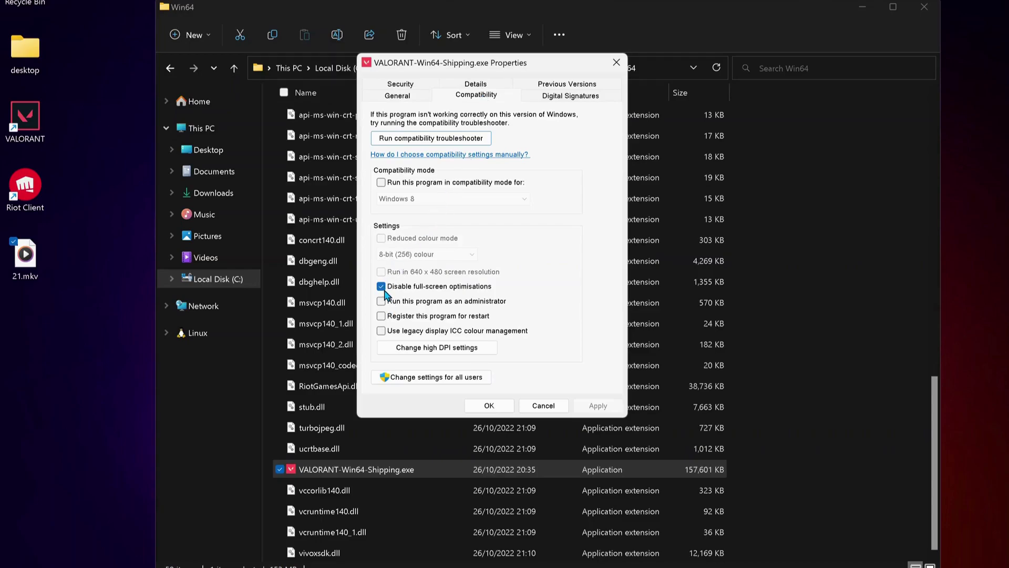